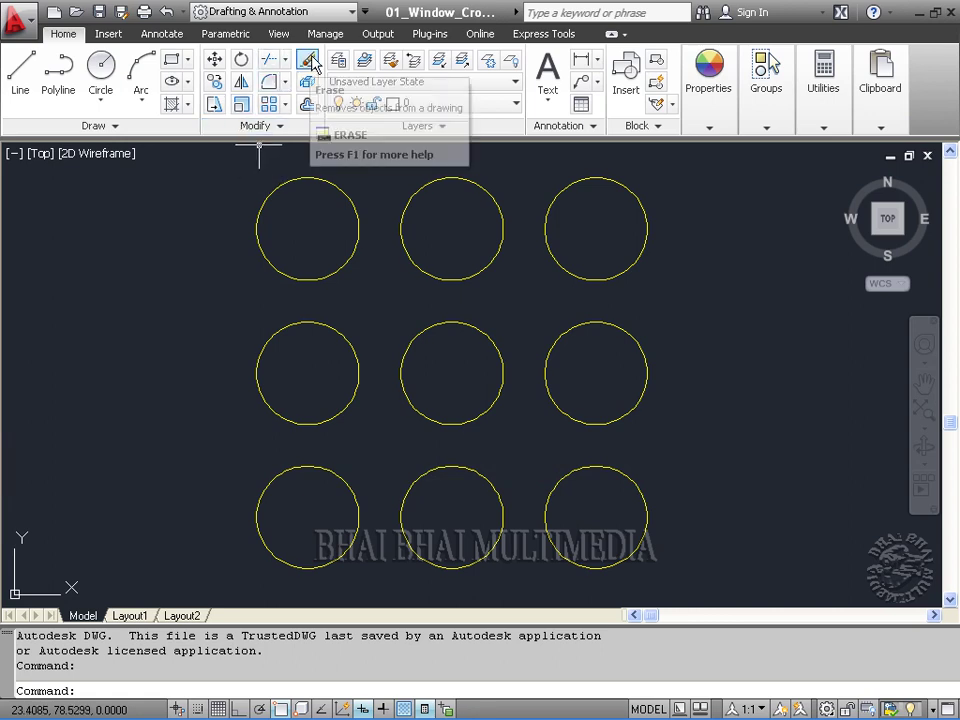
# - Window-select and erase the four upper-right circles, leaving five circles in an L-shape
pyautogui.click(310, 61)
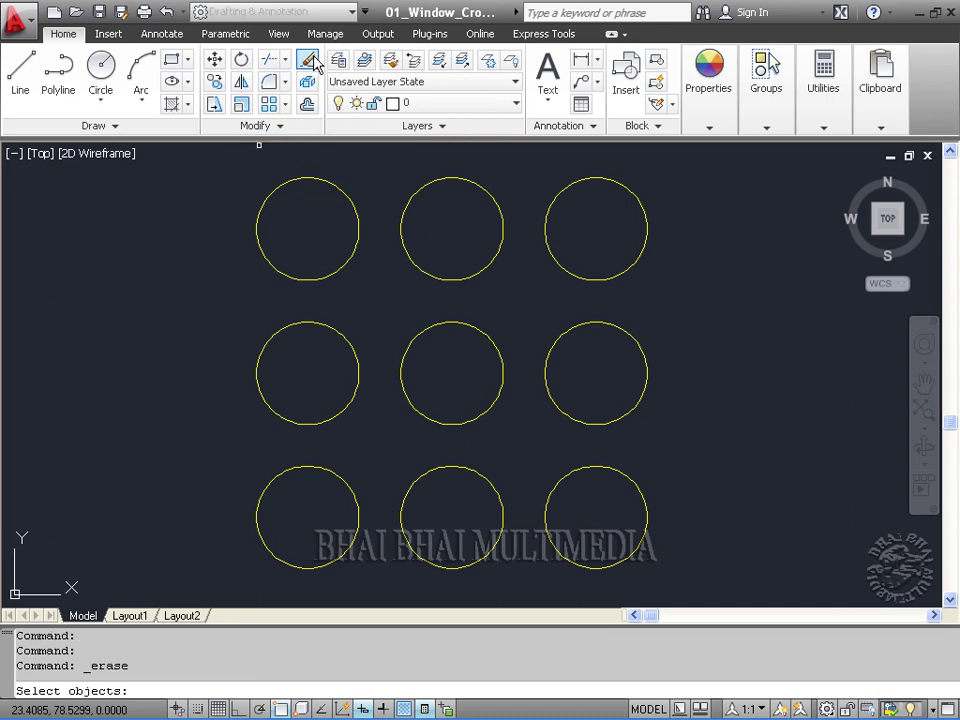
pyautogui.click(376, 161)
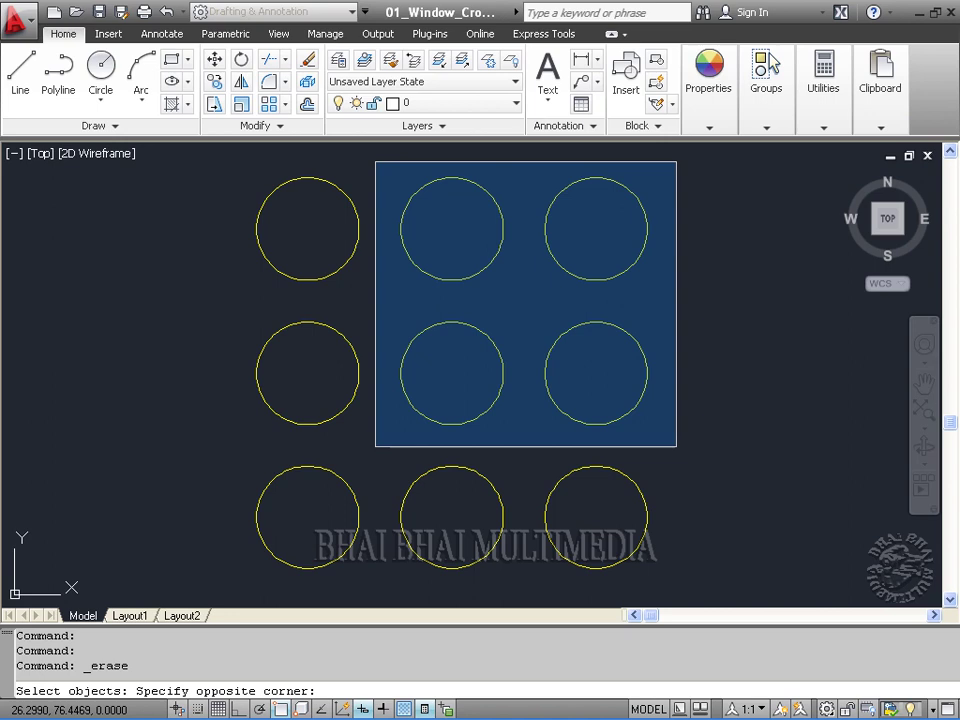
pyautogui.click(676, 446)
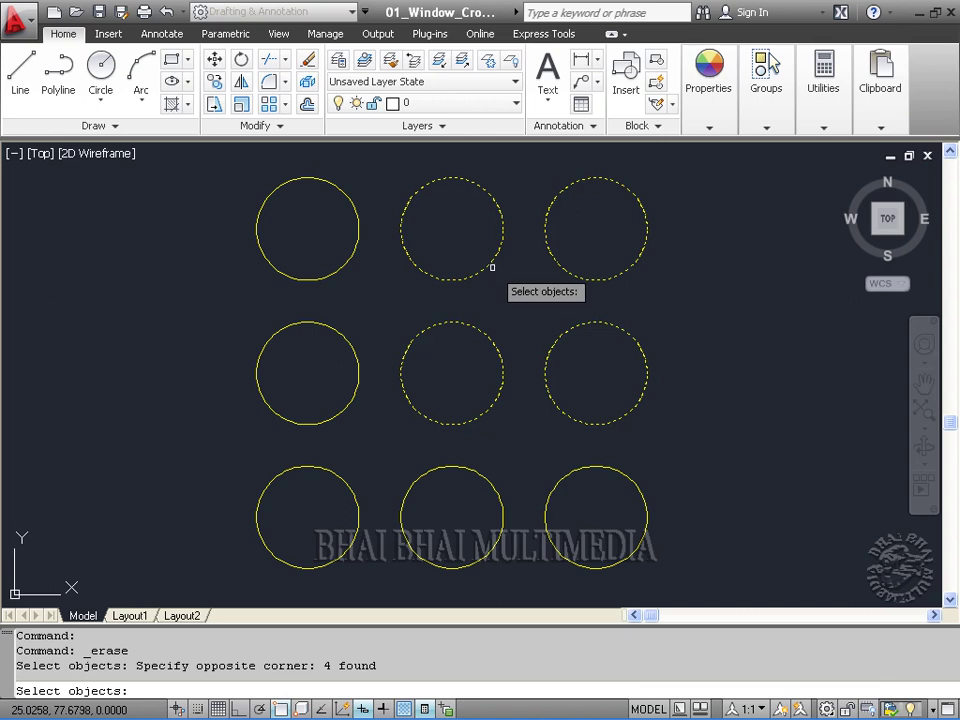
pyautogui.press('Return')
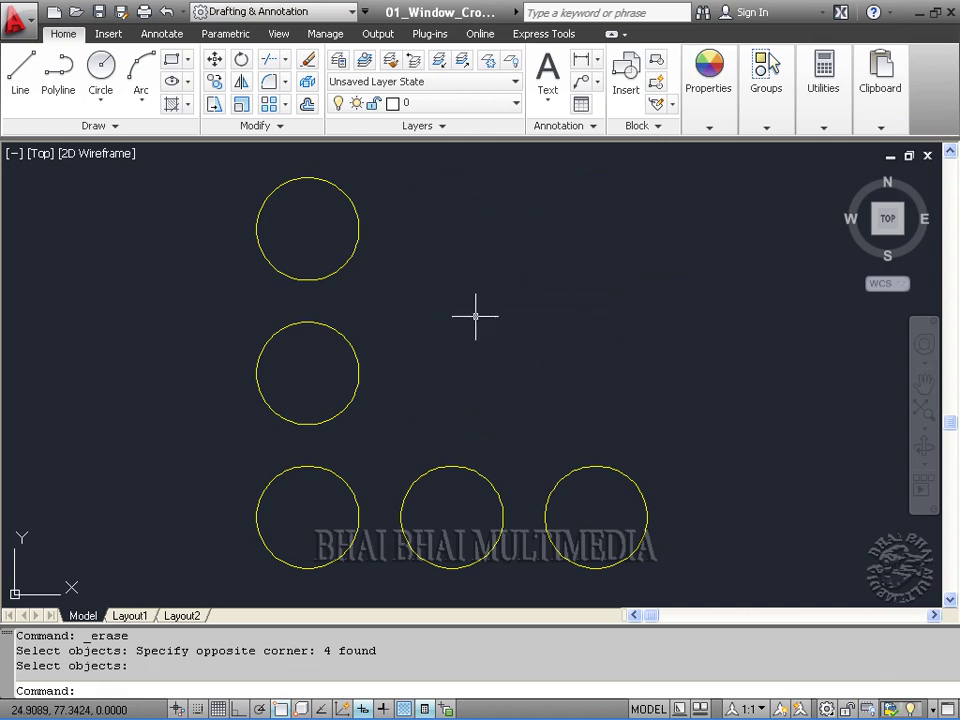
# - Undo the erase to restore all nine circles, then cancel a second window-selected erase
pyautogui.click(166, 13)
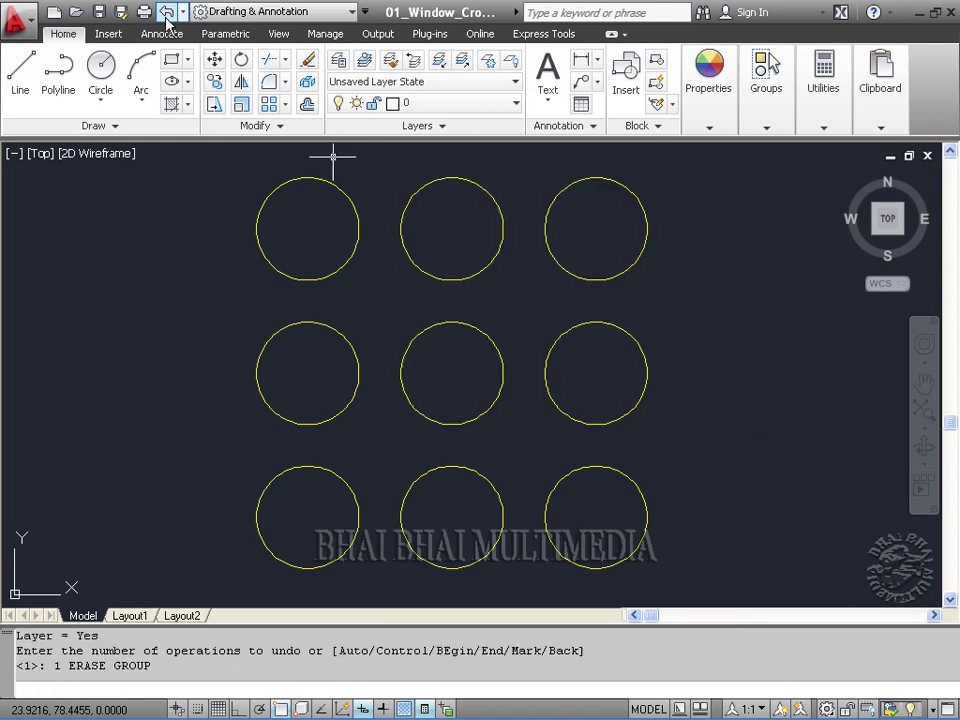
pyautogui.click(310, 62)
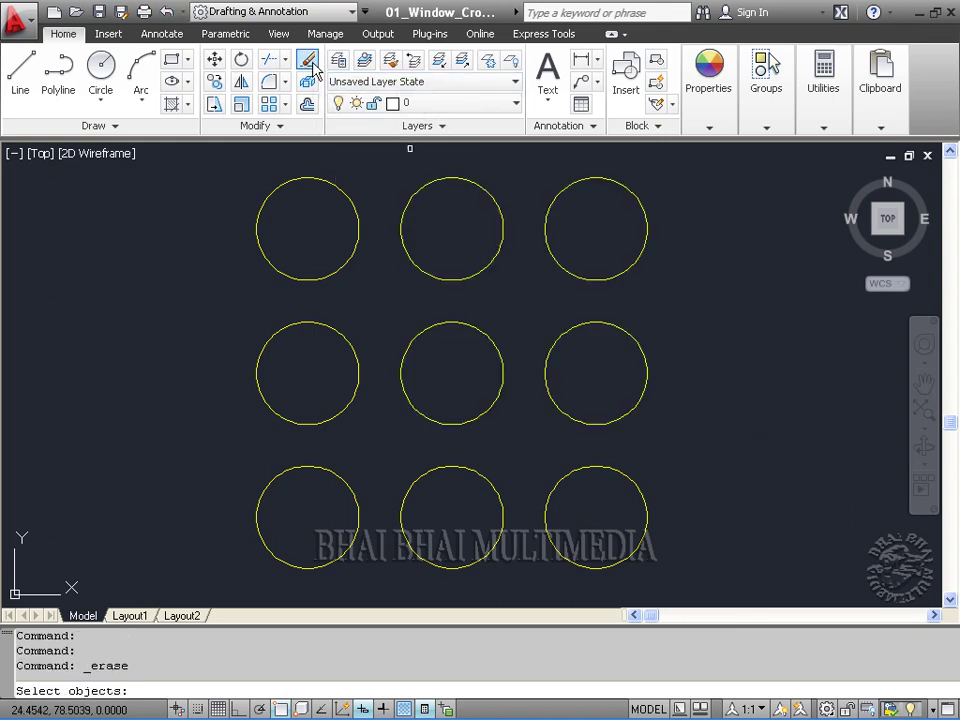
pyautogui.click(382, 158)
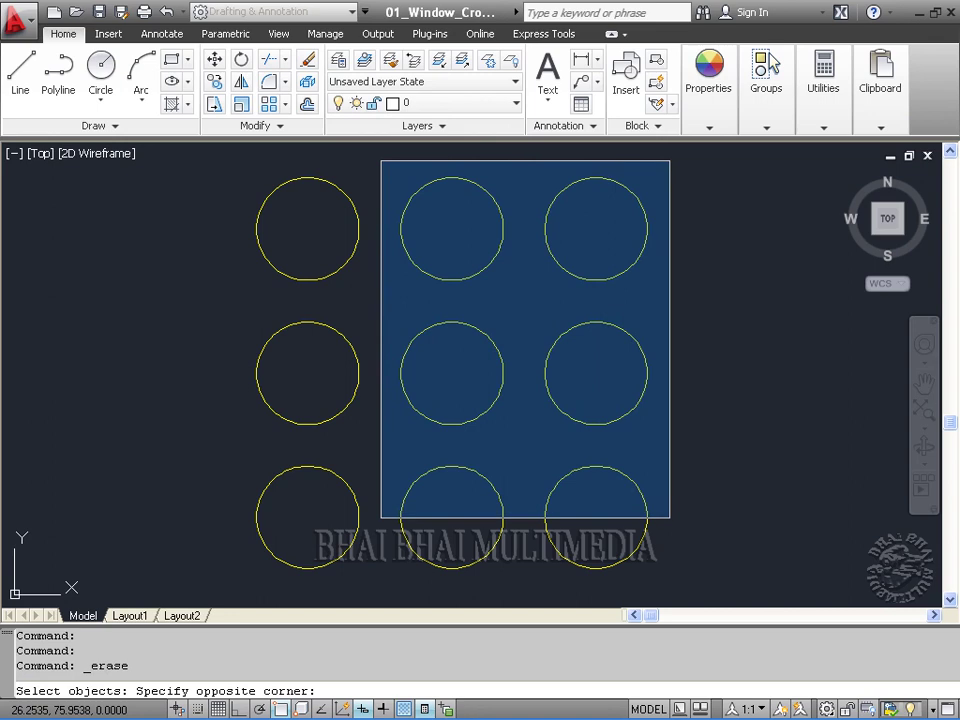
pyautogui.click(669, 518)
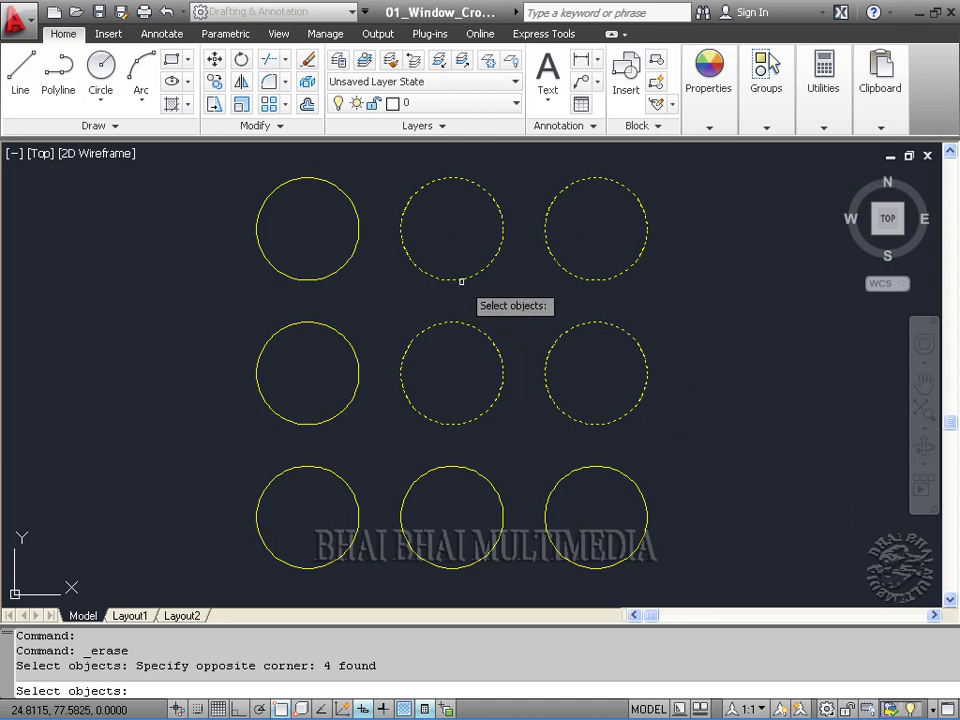
pyautogui.press('Escape')
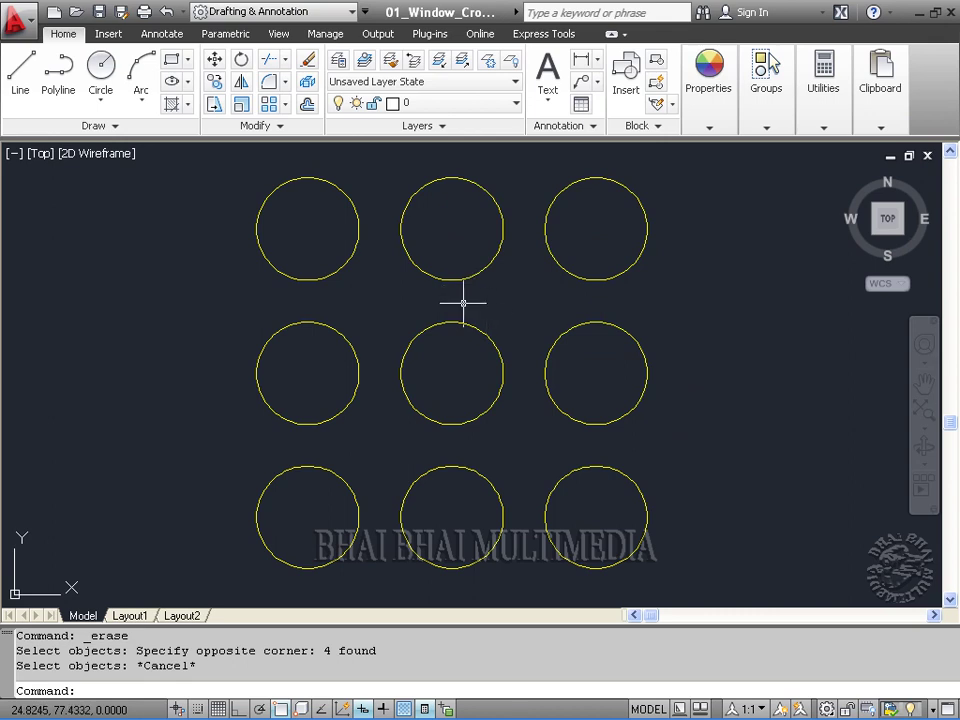
pyautogui.click(215, 60)
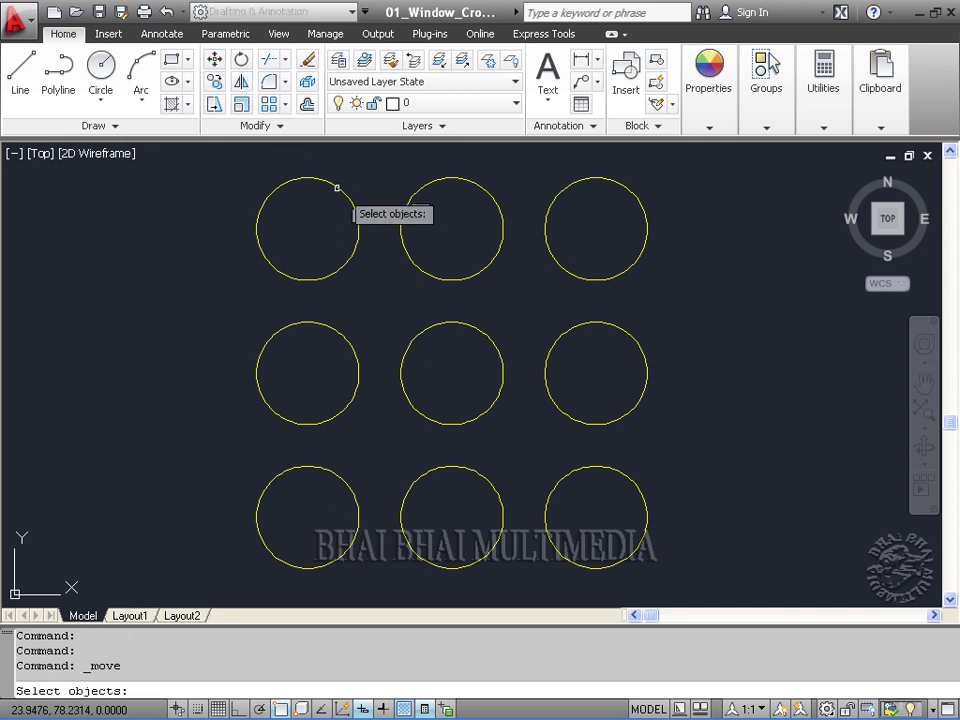
pyautogui.click(487, 263)
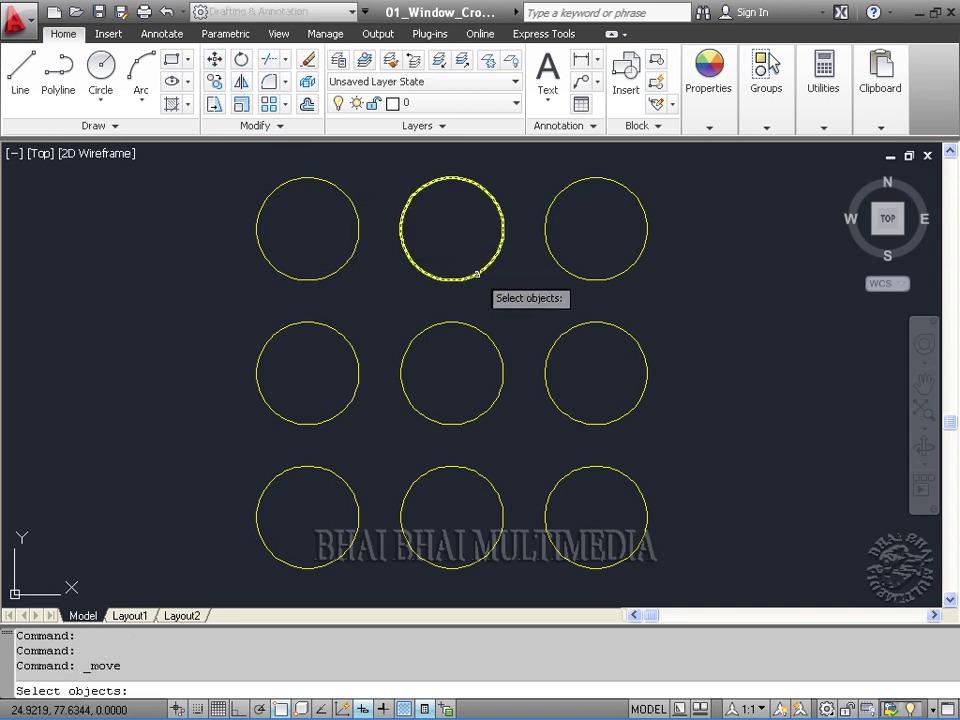
pyautogui.click(521, 303)
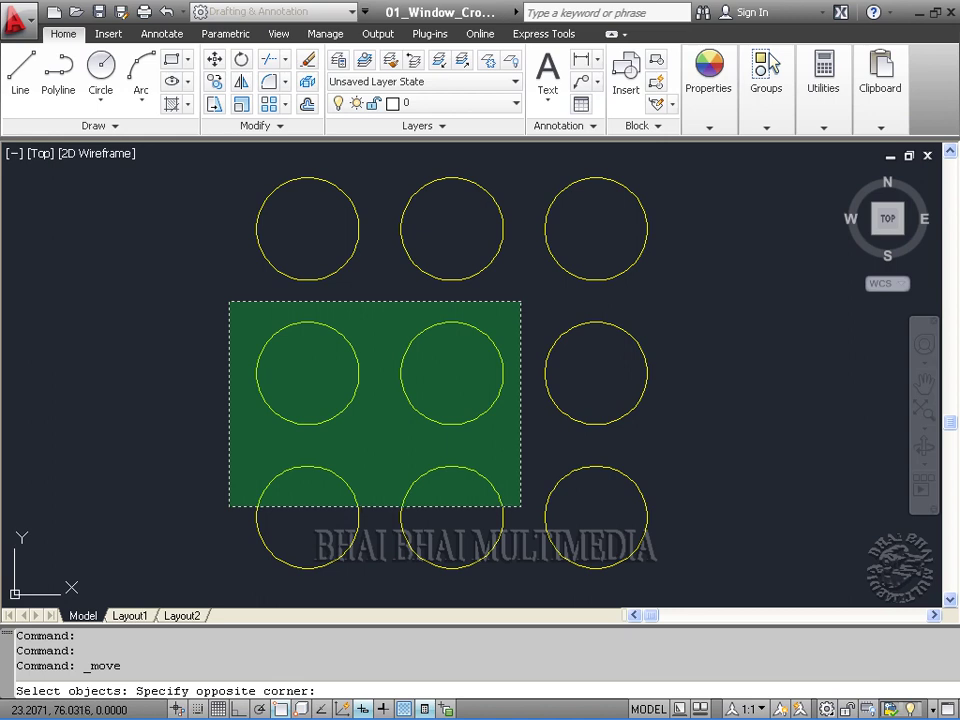
pyautogui.click(230, 506)
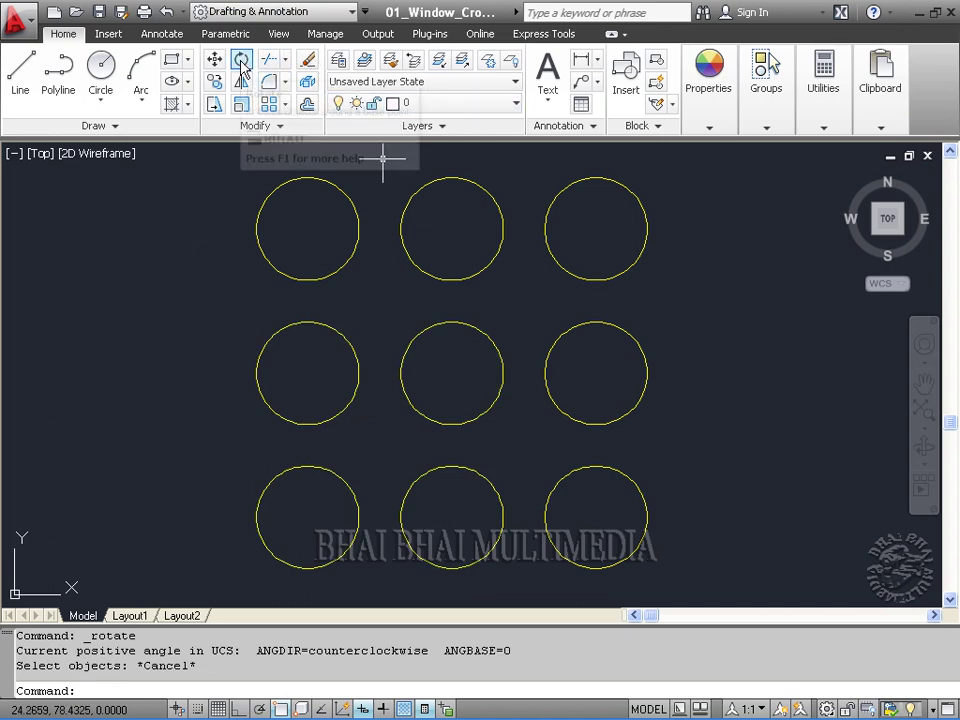
pyautogui.click(243, 63)
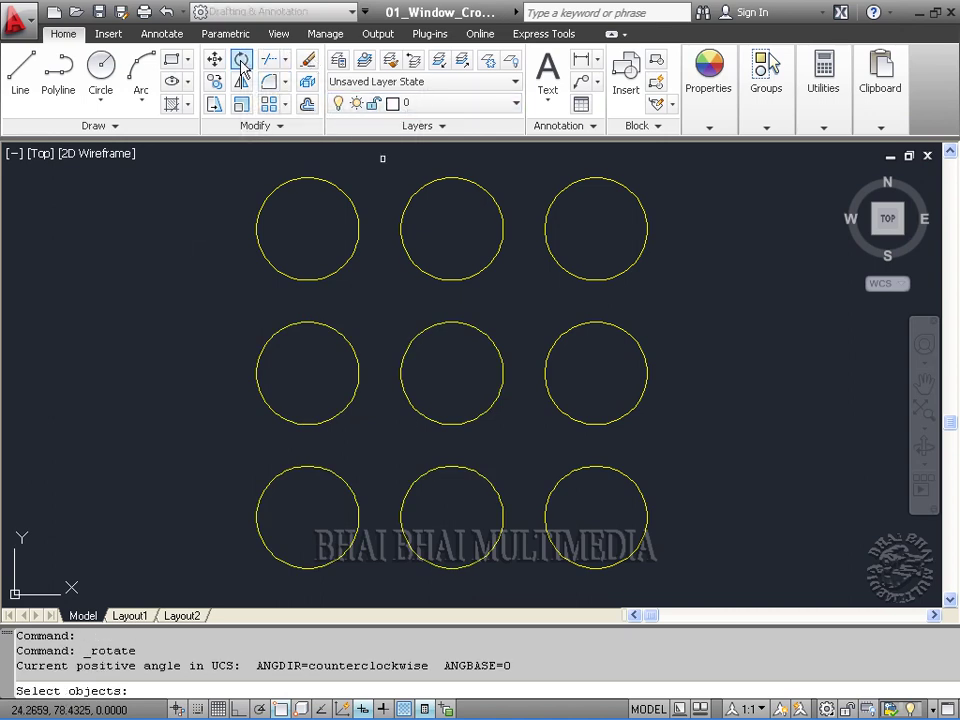
pyautogui.click(378, 300)
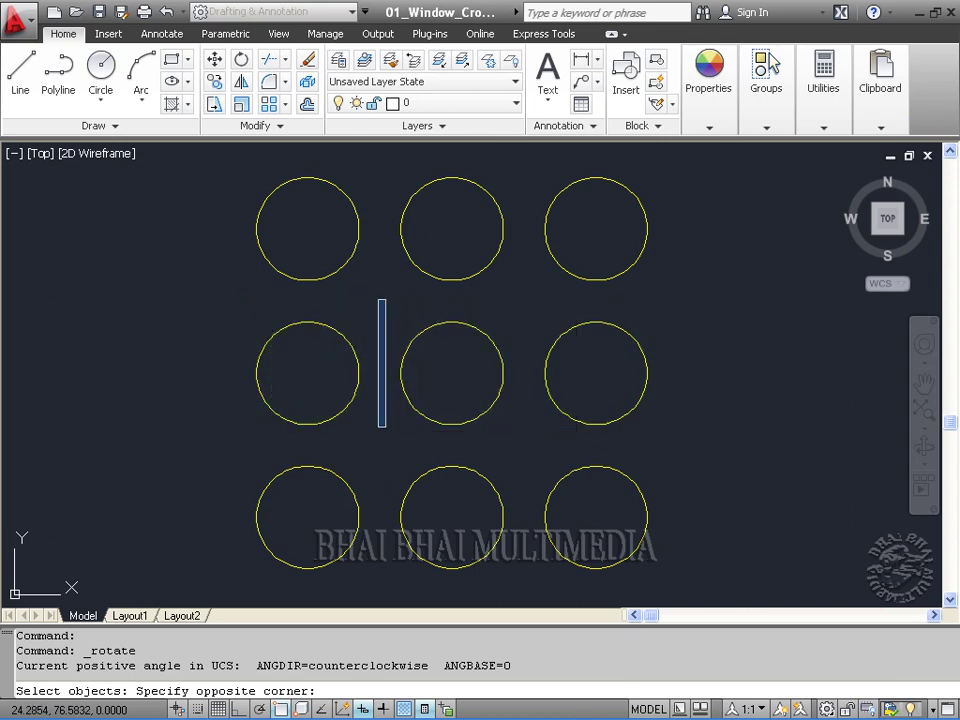
pyautogui.click(381, 427)
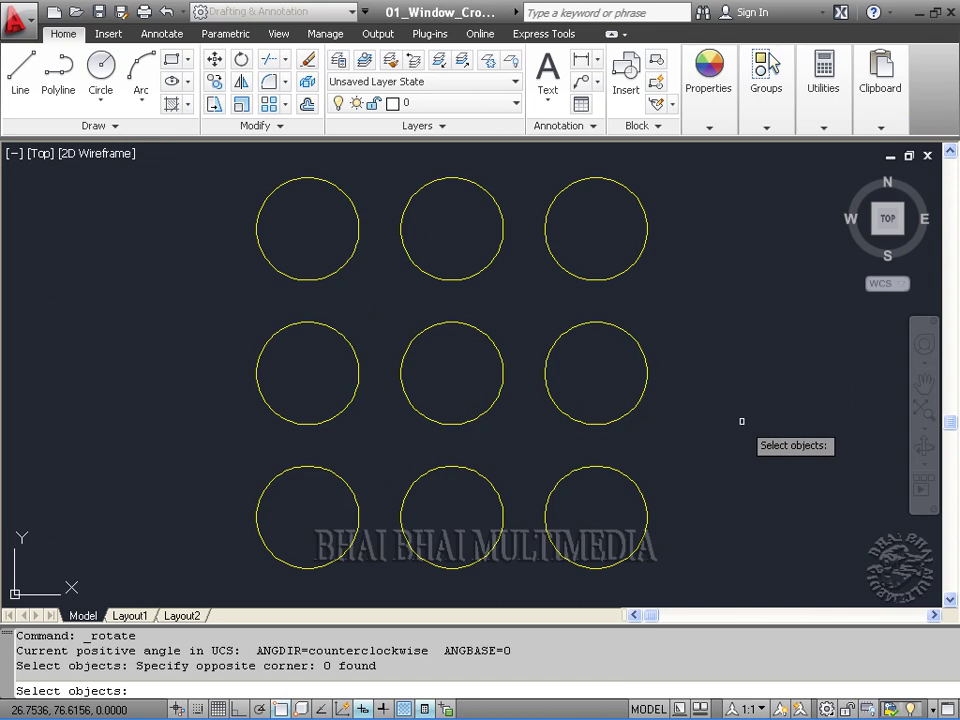
# - Zoom out and pan to show the nine circles beside the full 8×8 chessboard with pieces
pyautogui.scroll(-5, 438, 356)
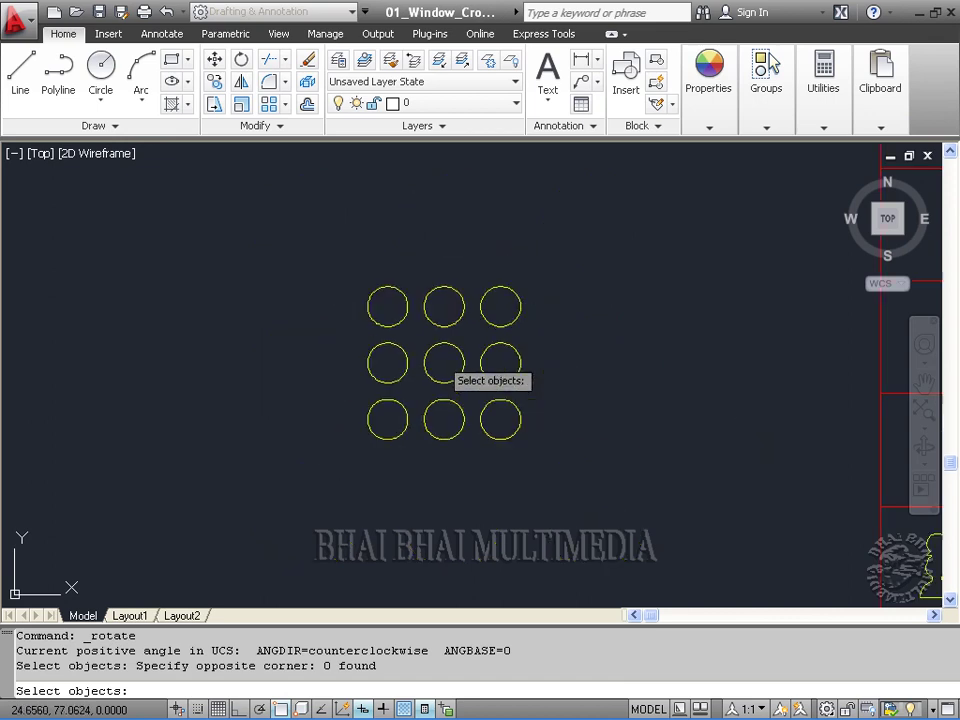
pyautogui.scroll(-1, 438, 356)
pyautogui.moveTo(827, 265); pyautogui.dragTo(318, 300, button='middle')
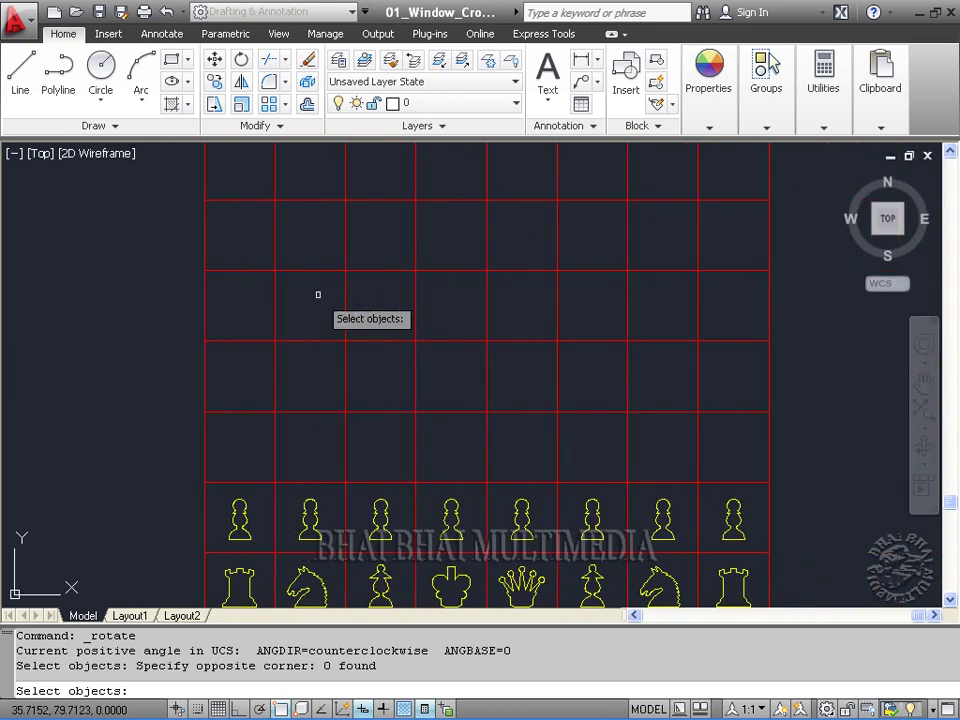
pyautogui.scroll(-2, 317, 296)
pyautogui.scroll(2, 431, 244)
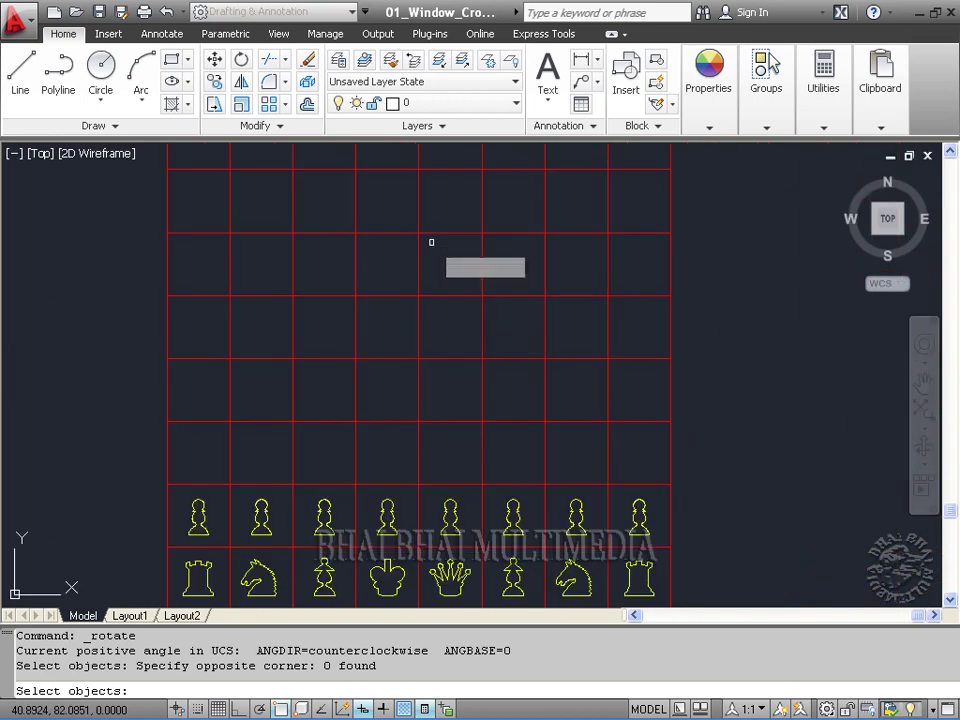
pyautogui.scroll(-2, 431, 244)
pyautogui.moveTo(429, 242)
pyautogui.mouseDown(button='middle')
pyautogui.moveTo(476, 317)
pyautogui.moveTo(497, 296)
pyautogui.mouseUp(button='middle')
pyautogui.scroll(2, 476, 317)
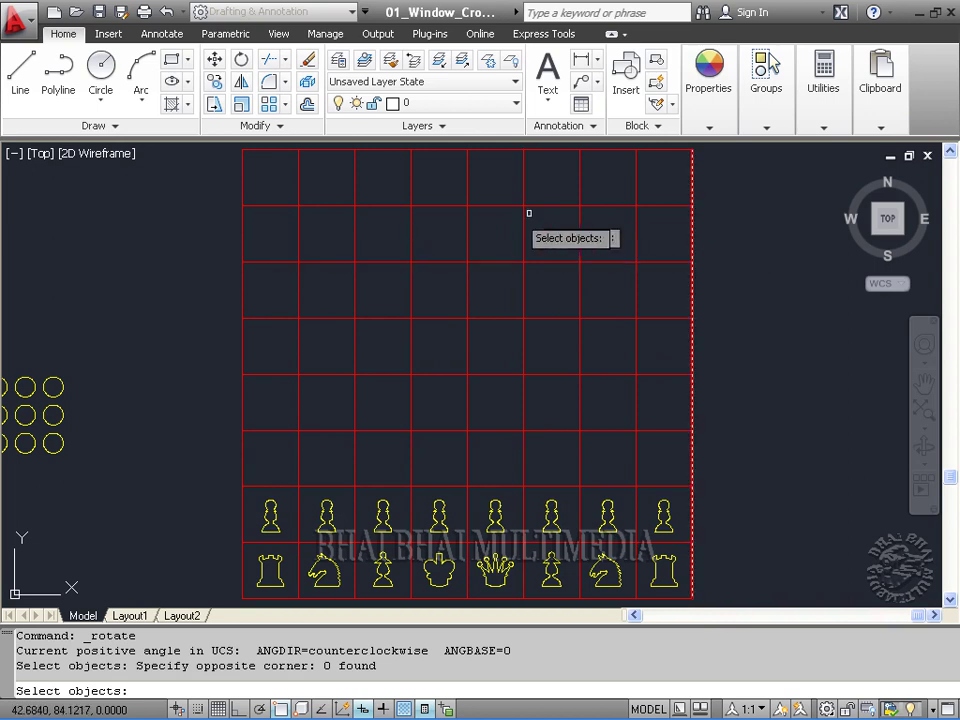
# - Copy the row of eight pawns six squares up into the board's second row from the top
pyautogui.click(214, 85)
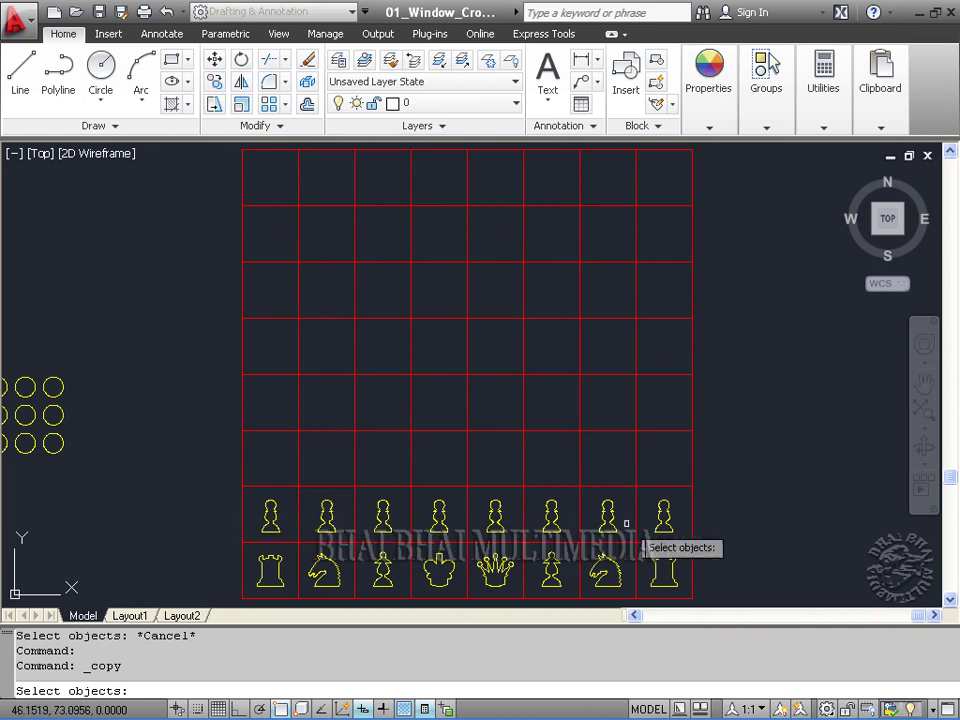
pyautogui.click(228, 497)
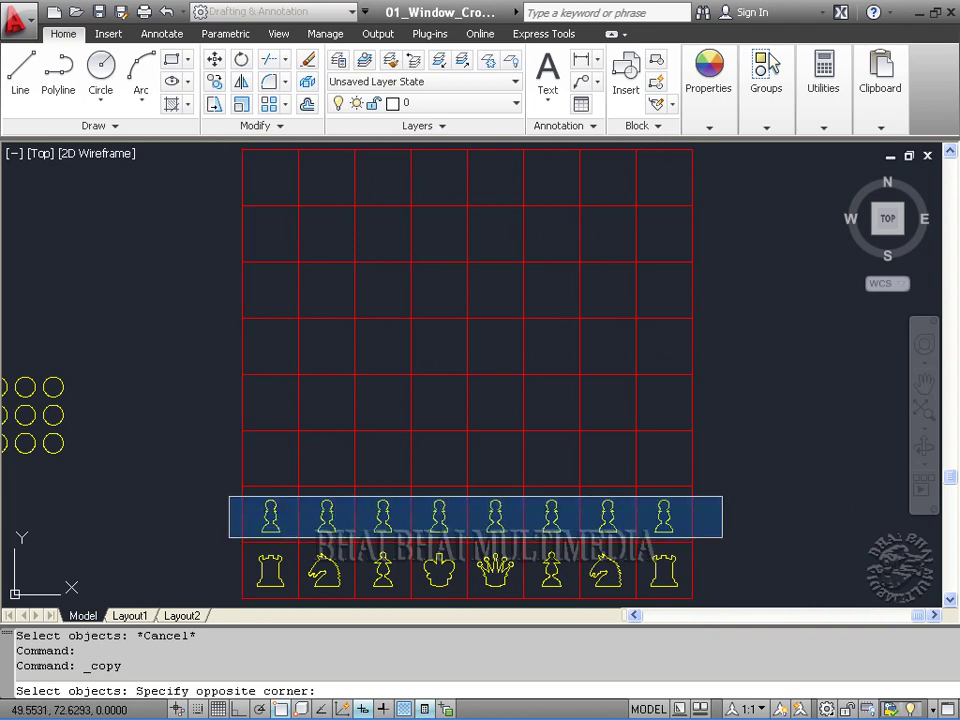
pyautogui.click(722, 534)
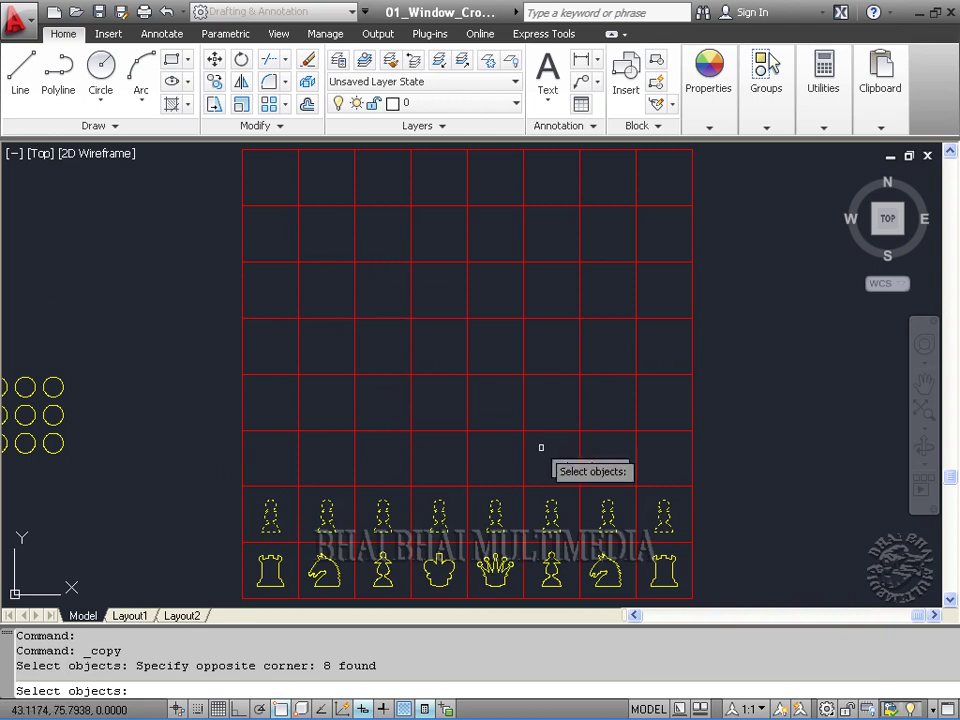
pyautogui.press('Return')
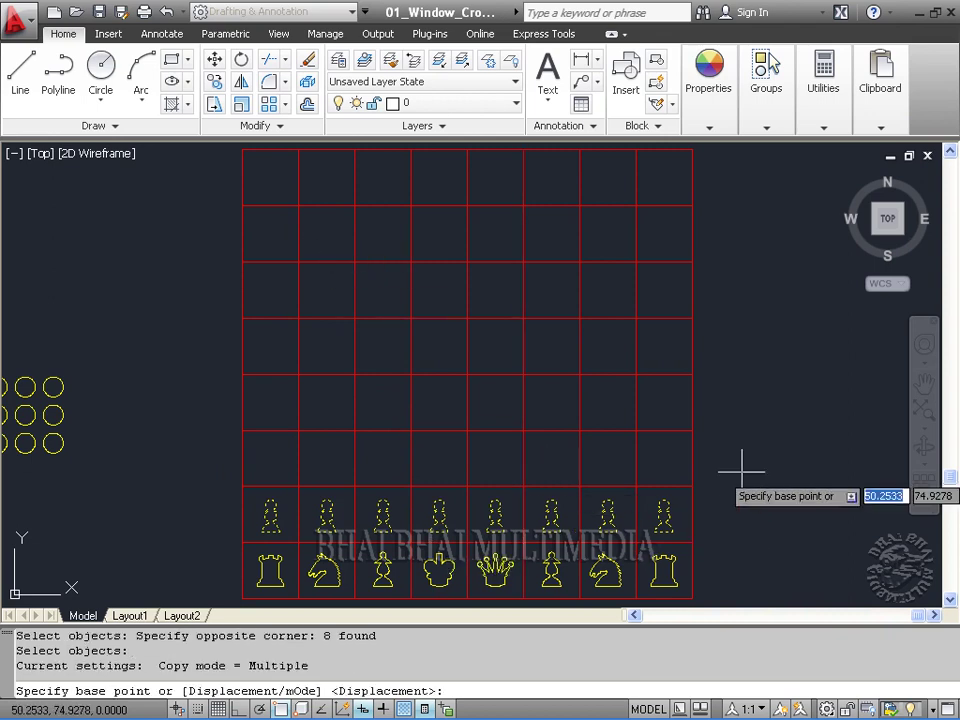
pyautogui.click(692, 543)
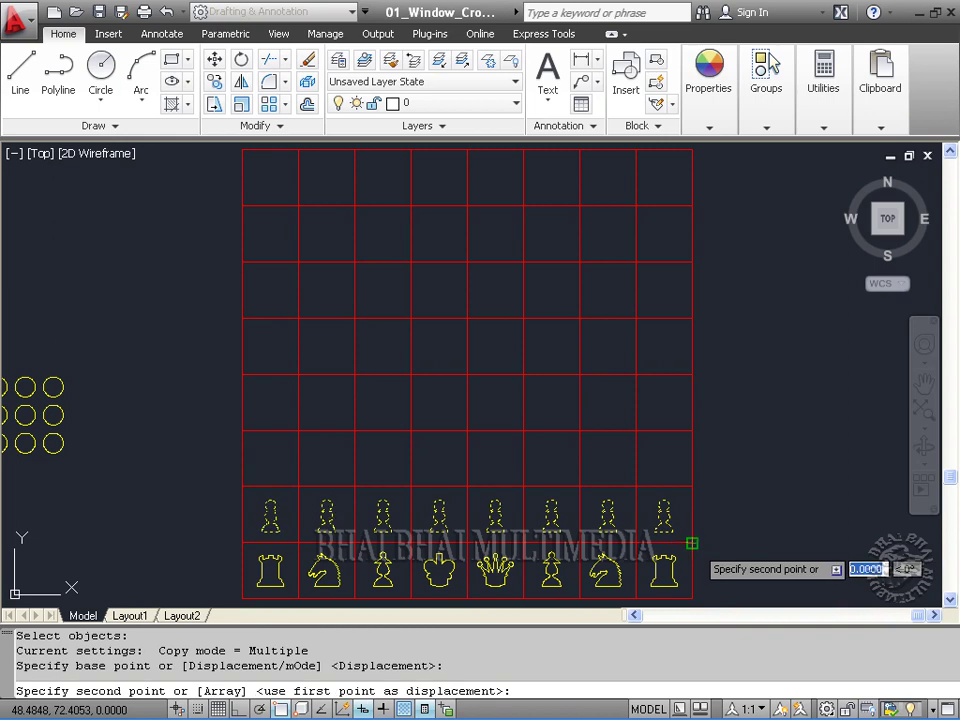
pyautogui.click(692, 262)
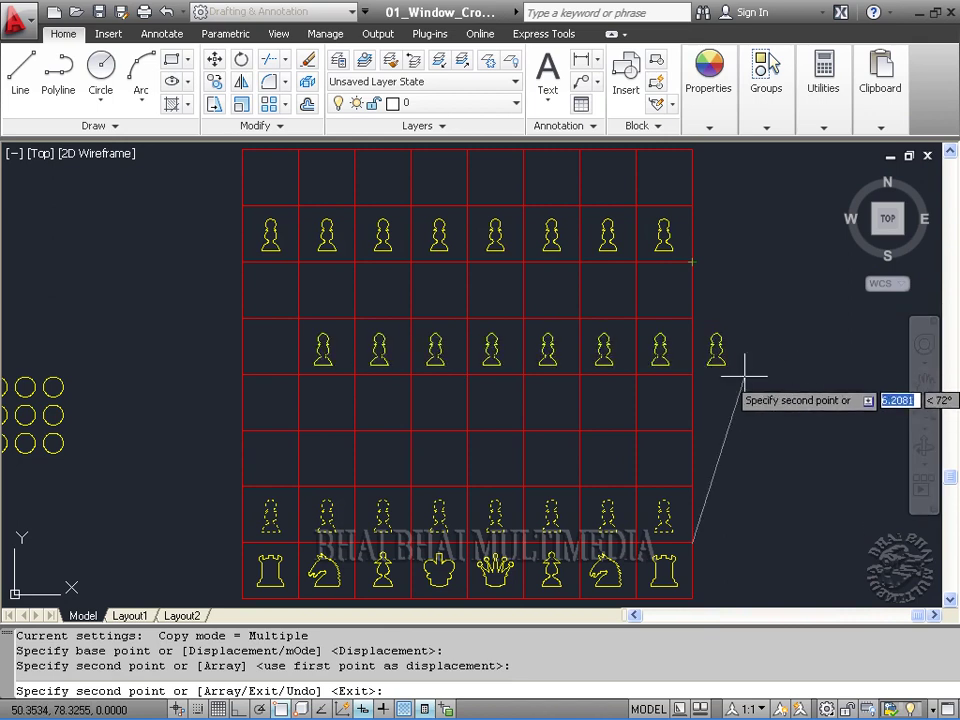
pyautogui.press('Escape')
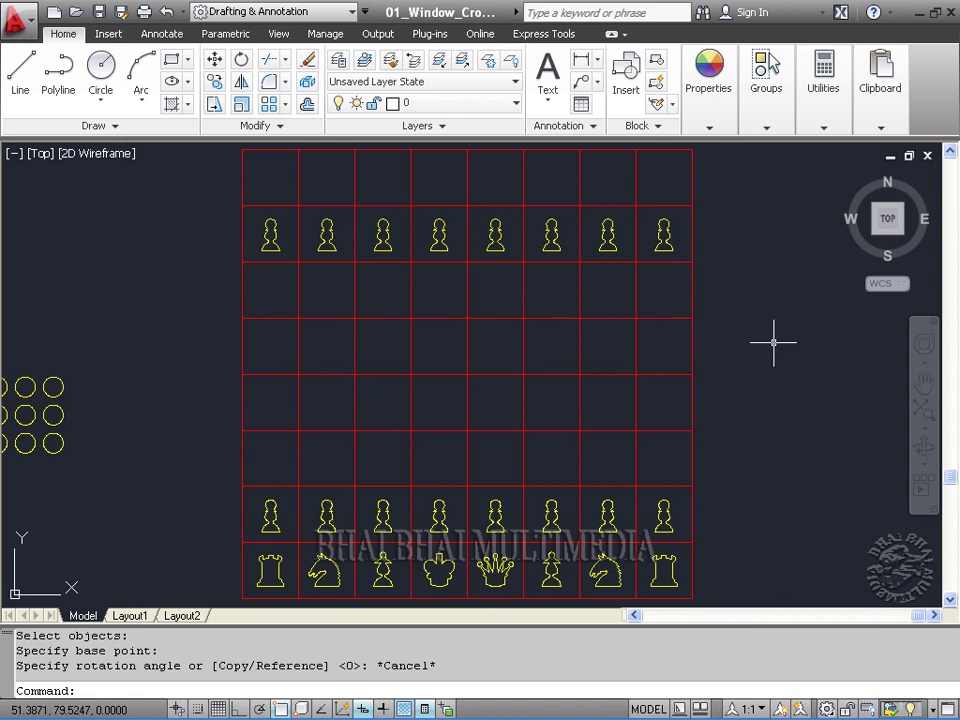
# - Start Erase and crossing-select the grid lines along the chessboard's top edge
pyautogui.click(309, 64)
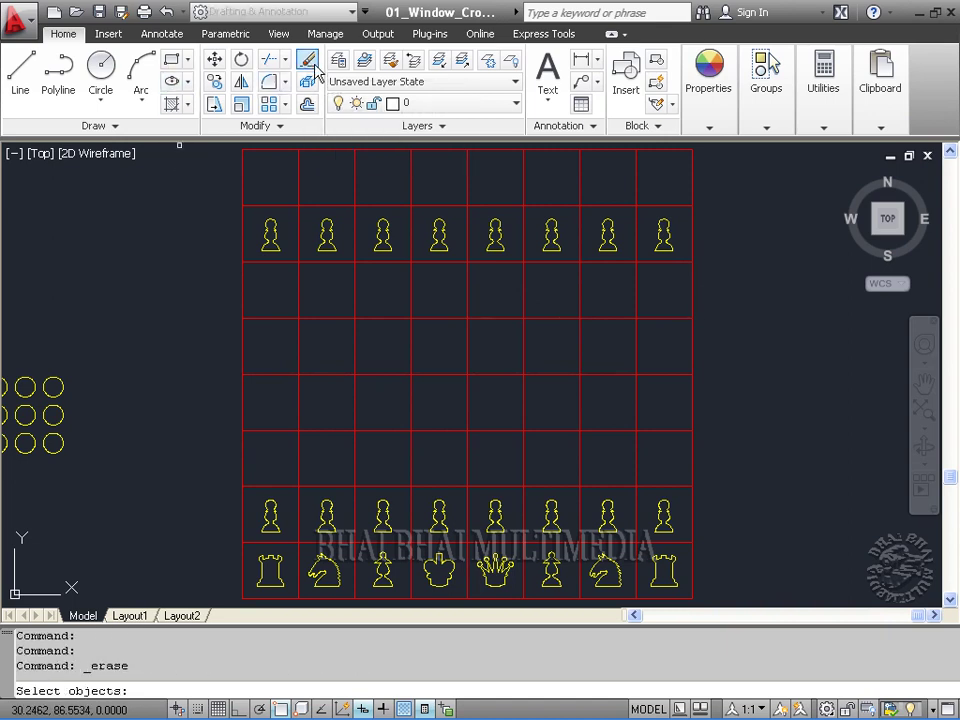
pyautogui.click(718, 157)
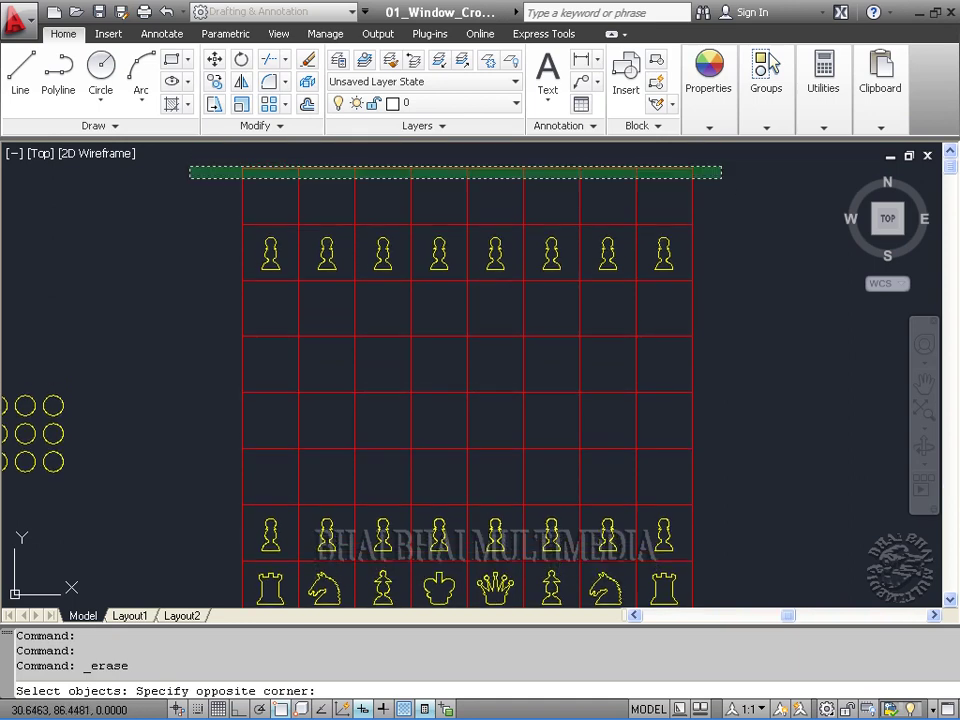
pyautogui.click(189, 160)
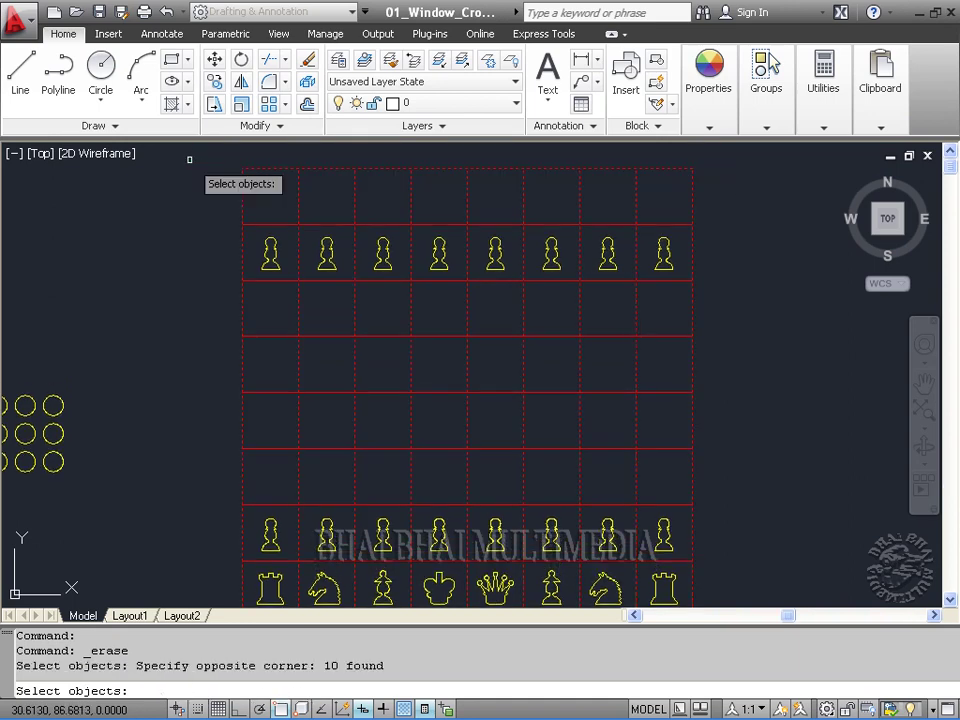
pyautogui.scroll(-2, 688, 525)
pyautogui.scroll(2, 700, 512)
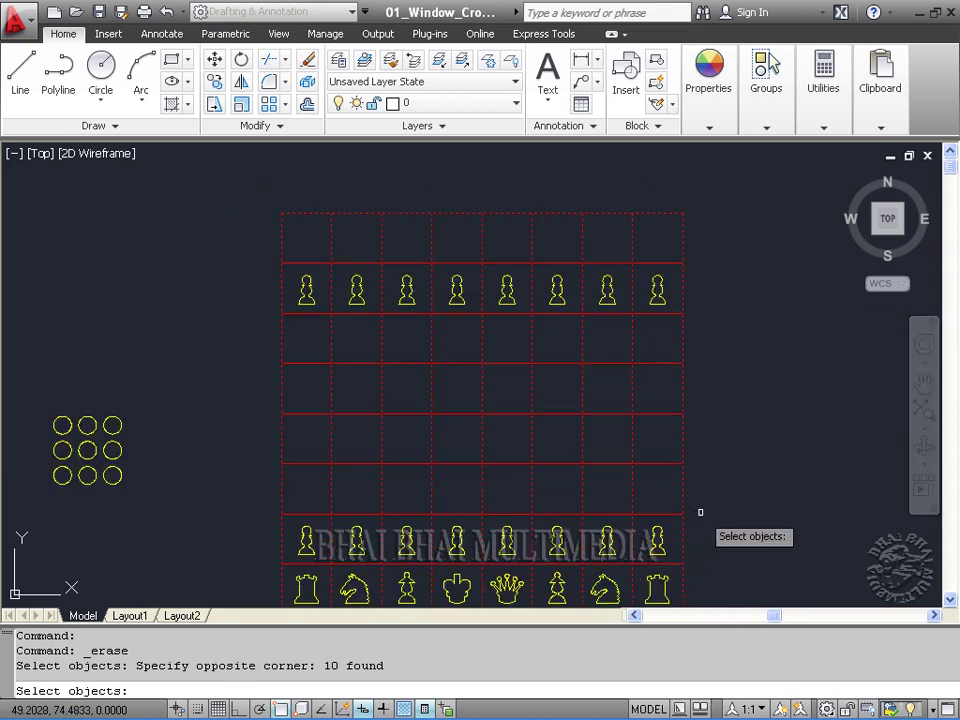
# - Crossing-select the grid lines along the right edge and erase the selected grid
pyautogui.click(945, 600)
pyautogui.click(945, 600)
pyautogui.click(944, 600)
pyautogui.click(943, 600)
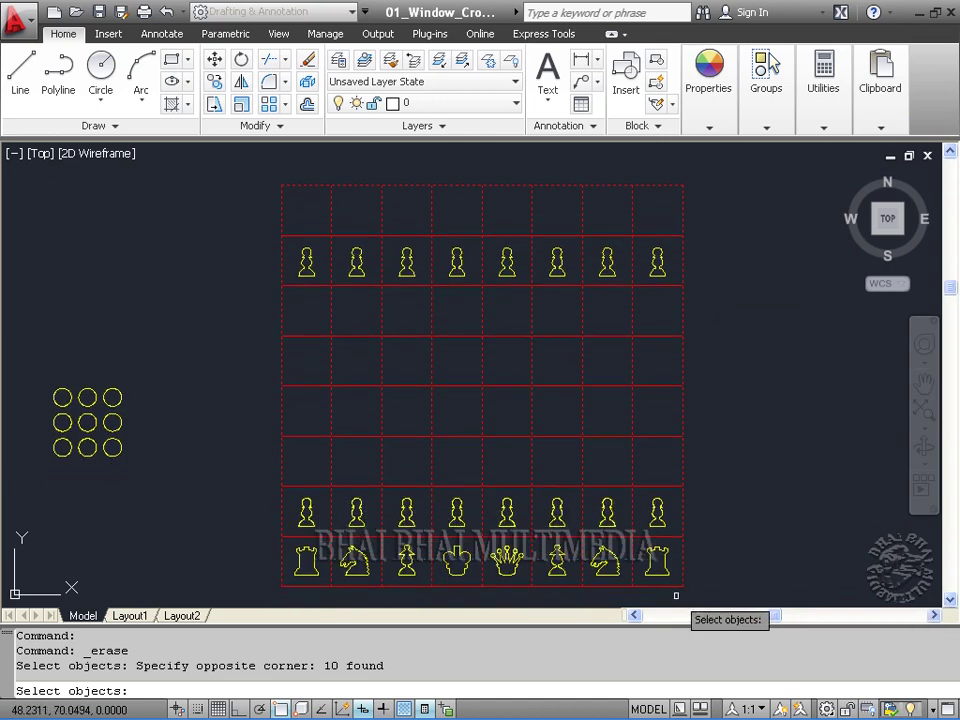
pyautogui.click(720, 603)
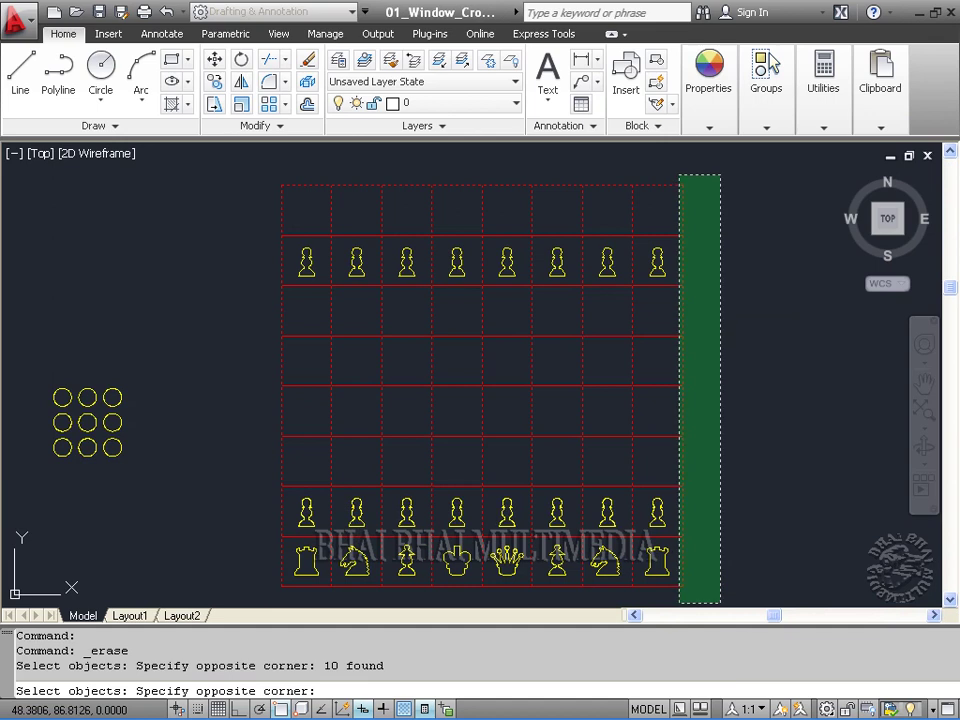
pyautogui.click(678, 176)
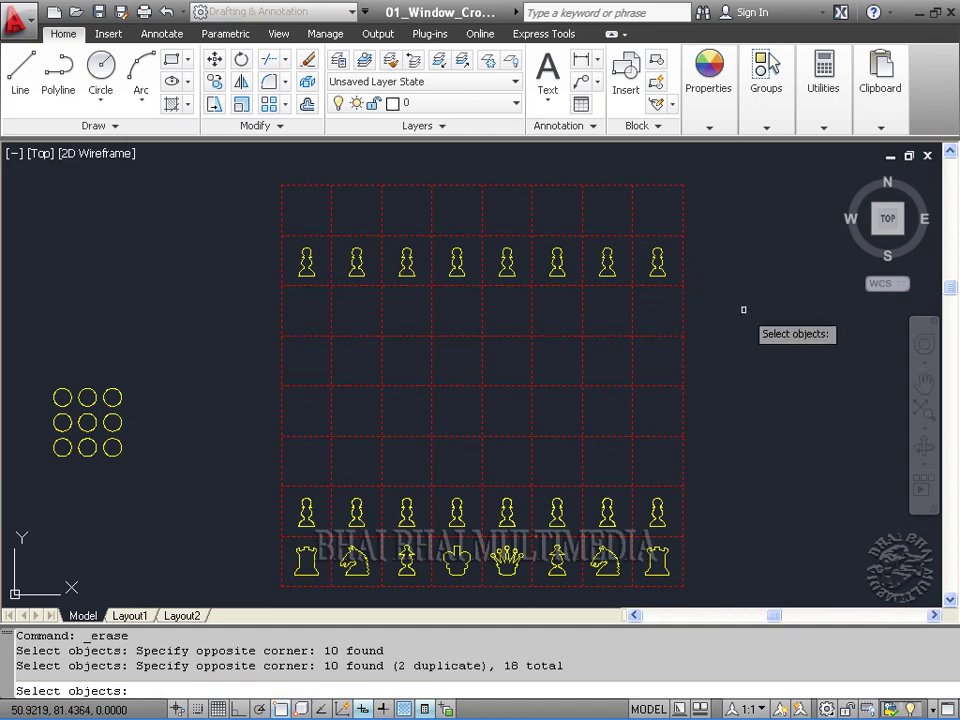
pyautogui.press('Return')
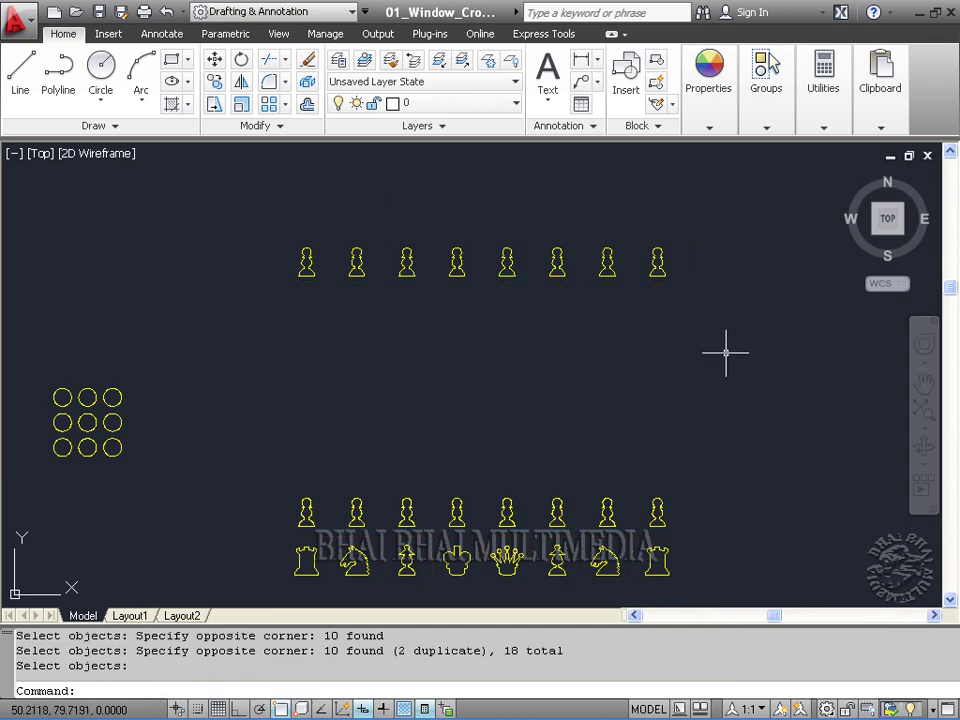